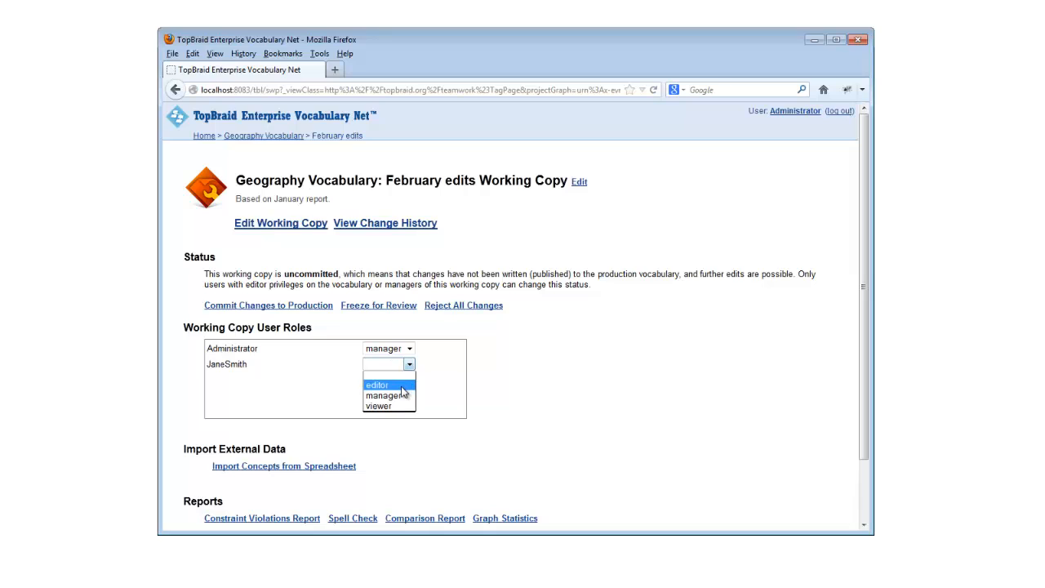
Assign the editor role to the second listed working copy user and open the February edits working copy for editing.
click(401, 387)
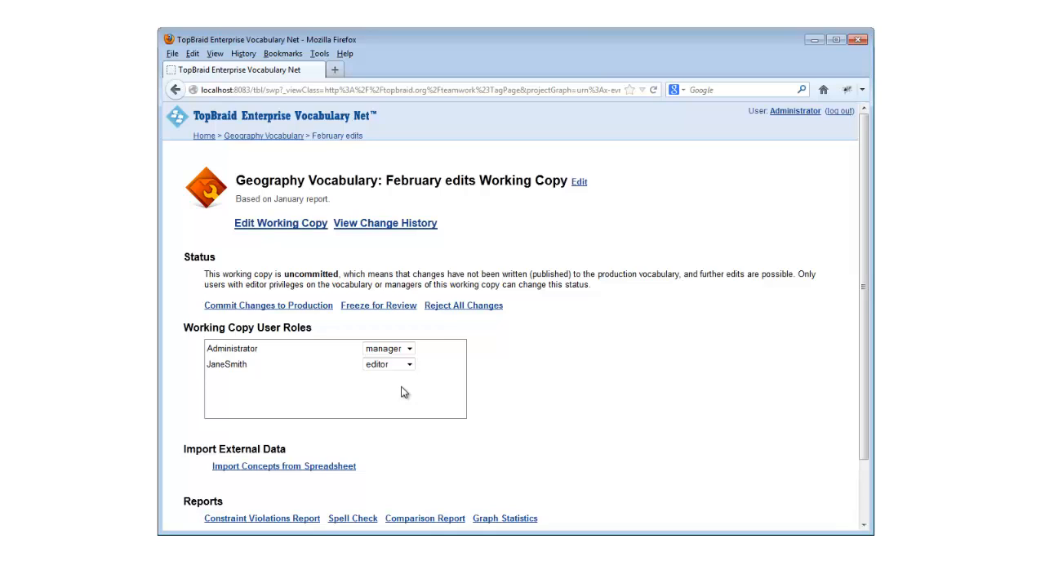
click(312, 229)
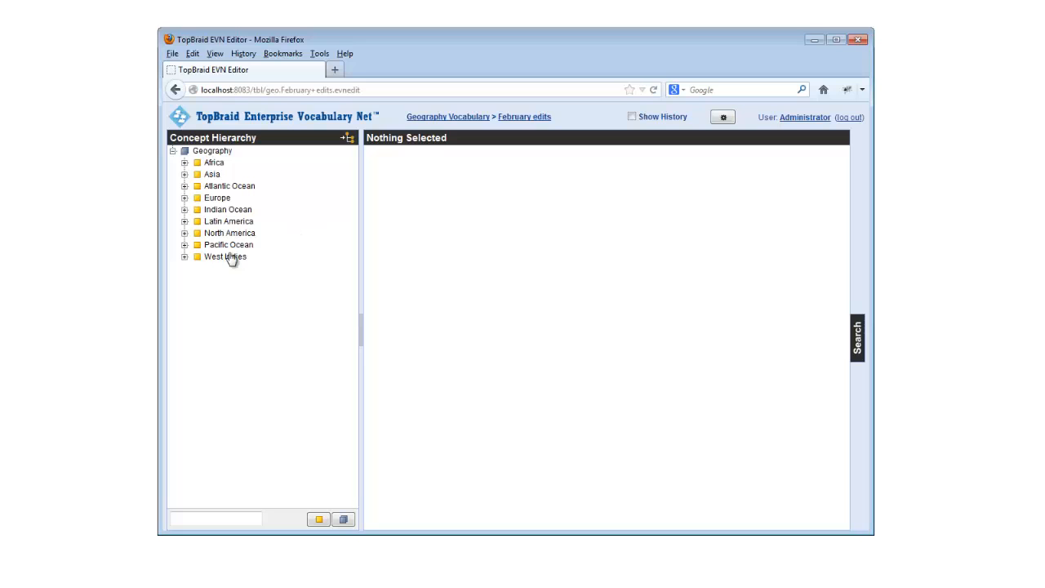
Open the West Indies concept under Geography for editing and change its preferred label to Caribbean.
click(184, 257)
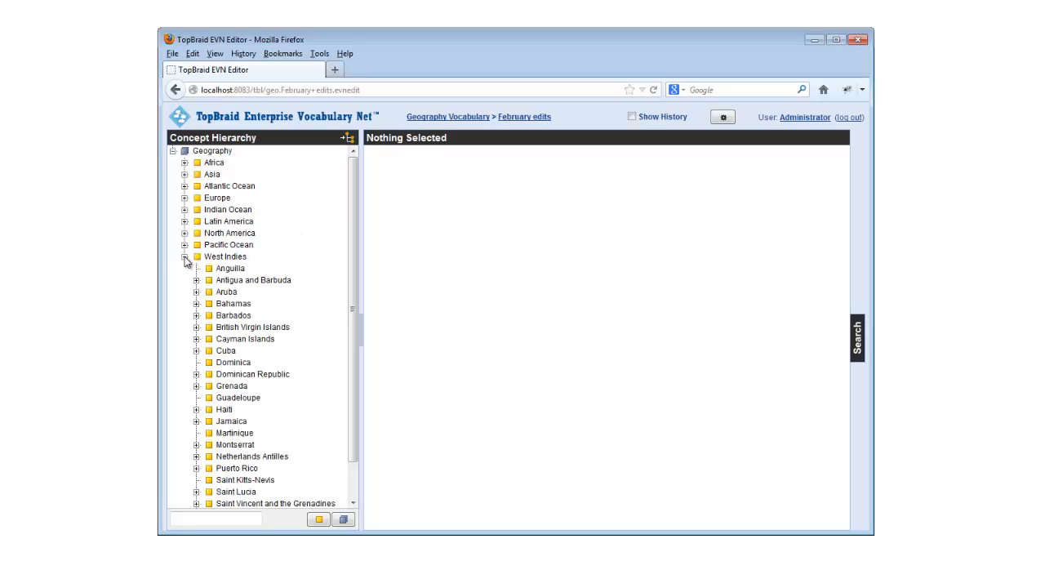
click(220, 258)
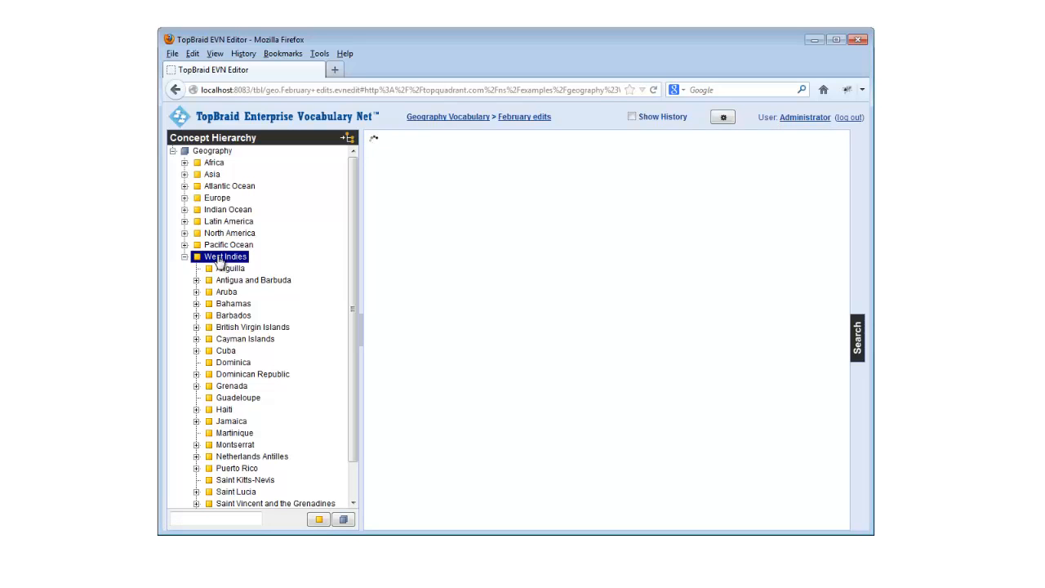
click(420, 521)
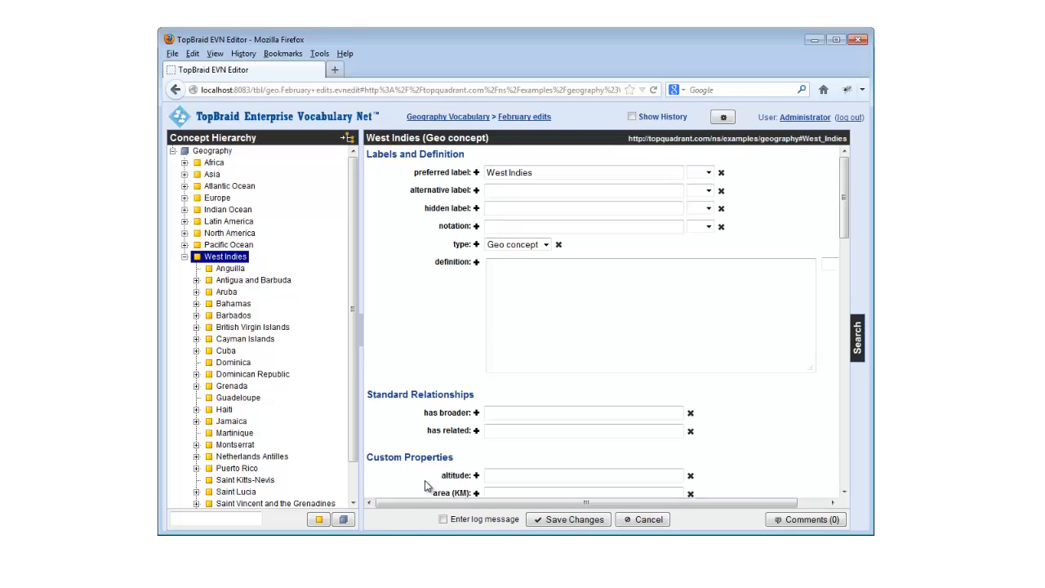
click(541, 173)
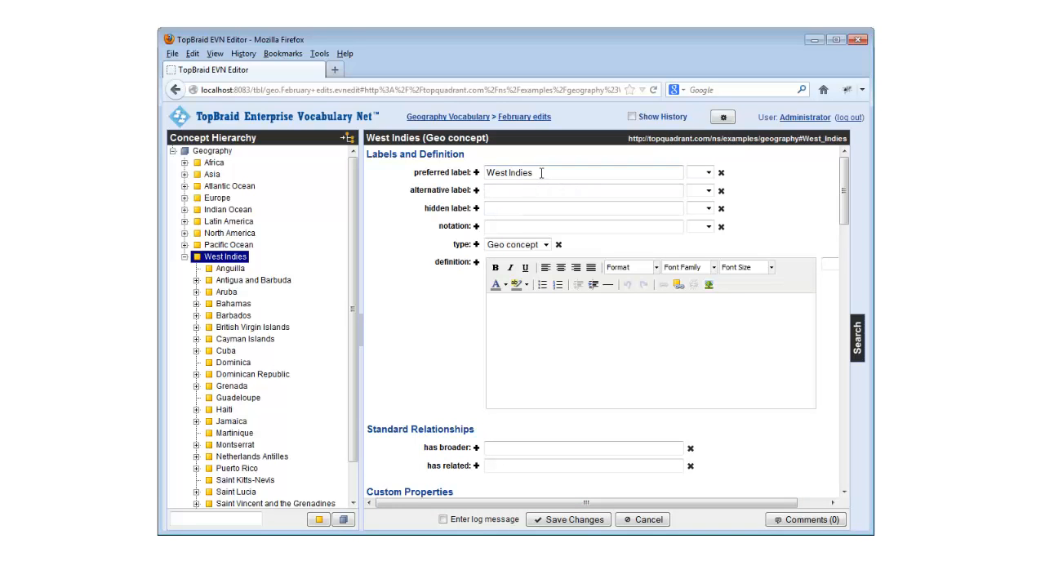
drag(535, 173, 429, 171)
text(Caribbean)
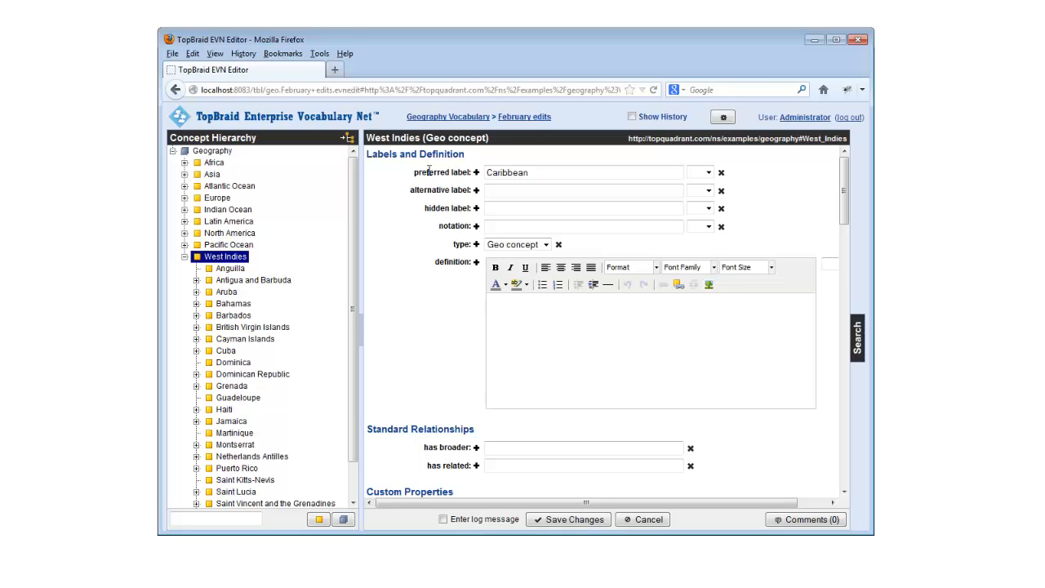
Set the concept's verified date to 2013-06-13 in the custom properties and save the changes.
scroll(434, 233, down, 4)
click(488, 326)
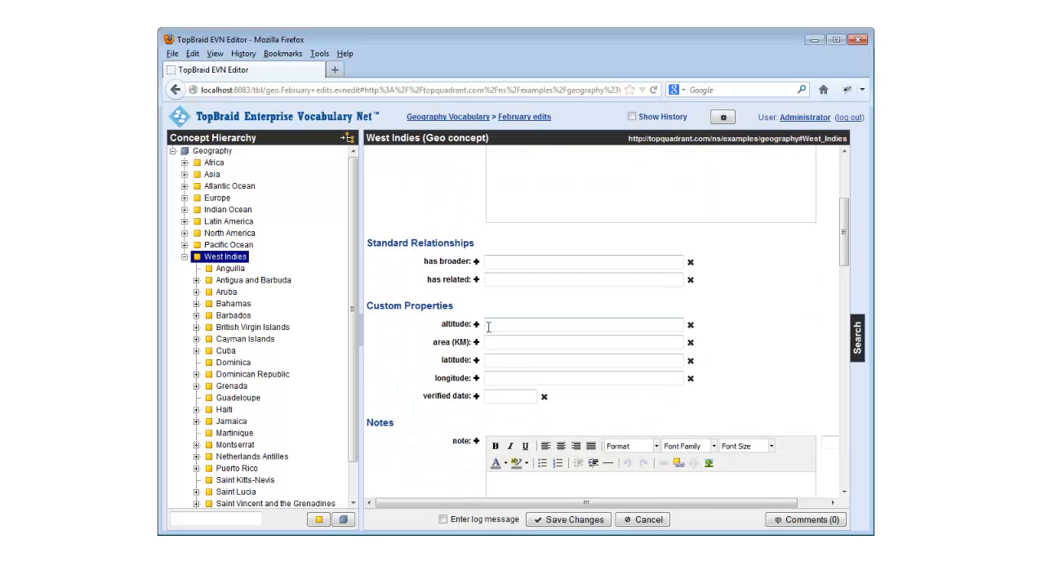
click(510, 396)
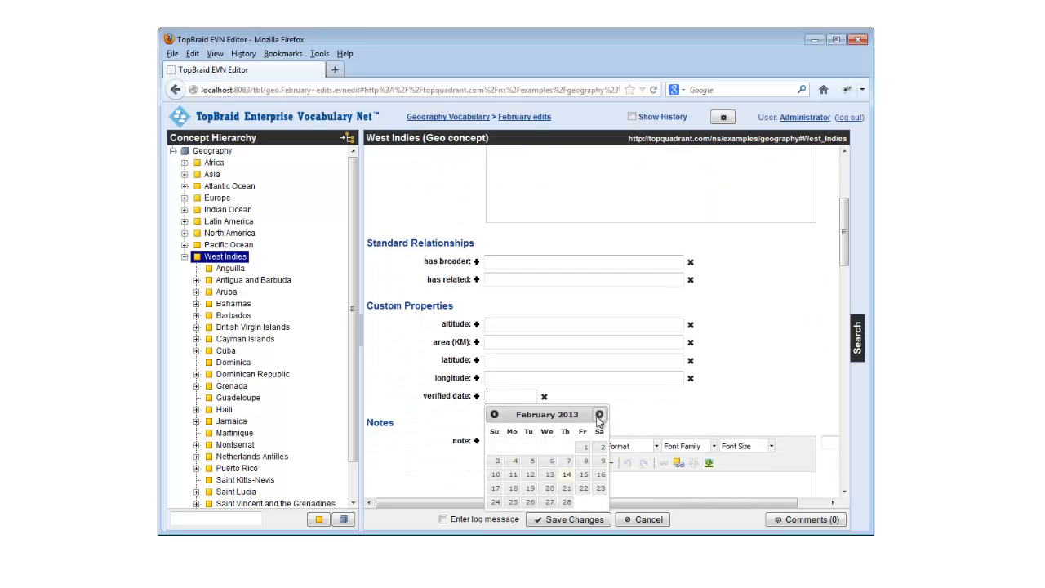
click(600, 415)
click(600, 415)
click(599, 414)
click(599, 415)
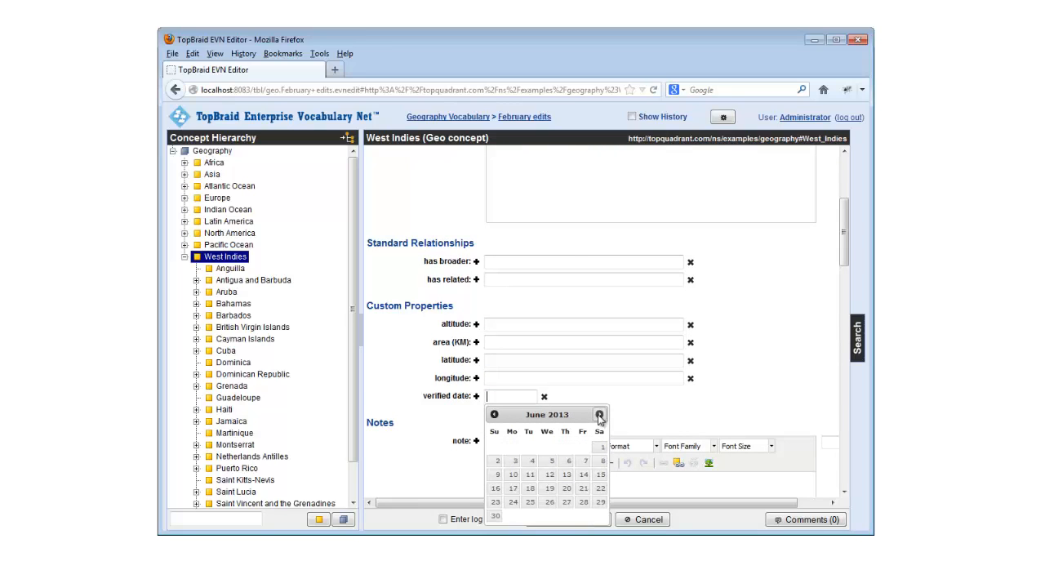
click(566, 476)
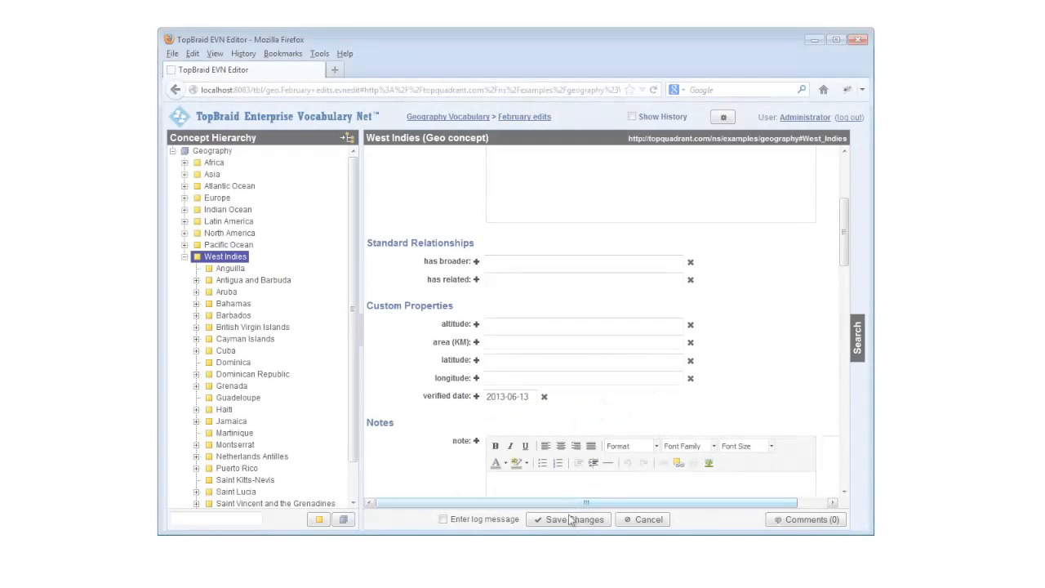
click(569, 521)
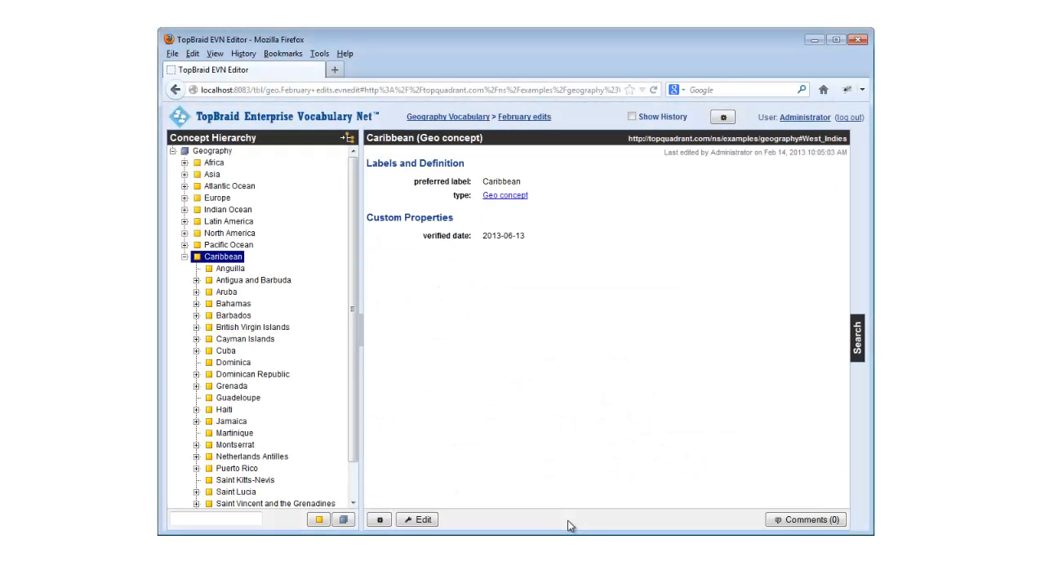
Show the working copies affected by changes to the Caribbean concept, and close the list after reviewing it.
click(382, 519)
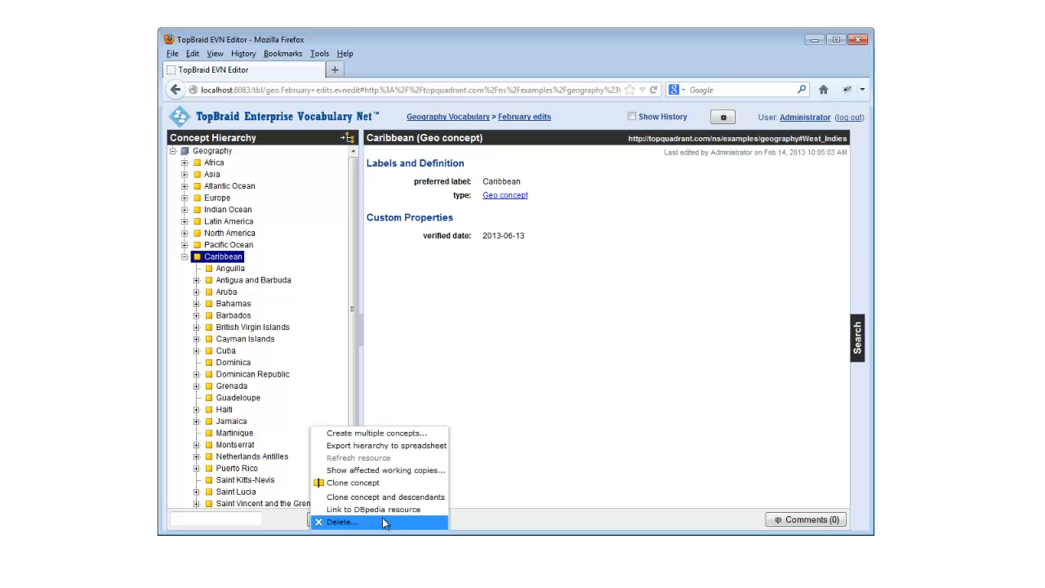
click(383, 471)
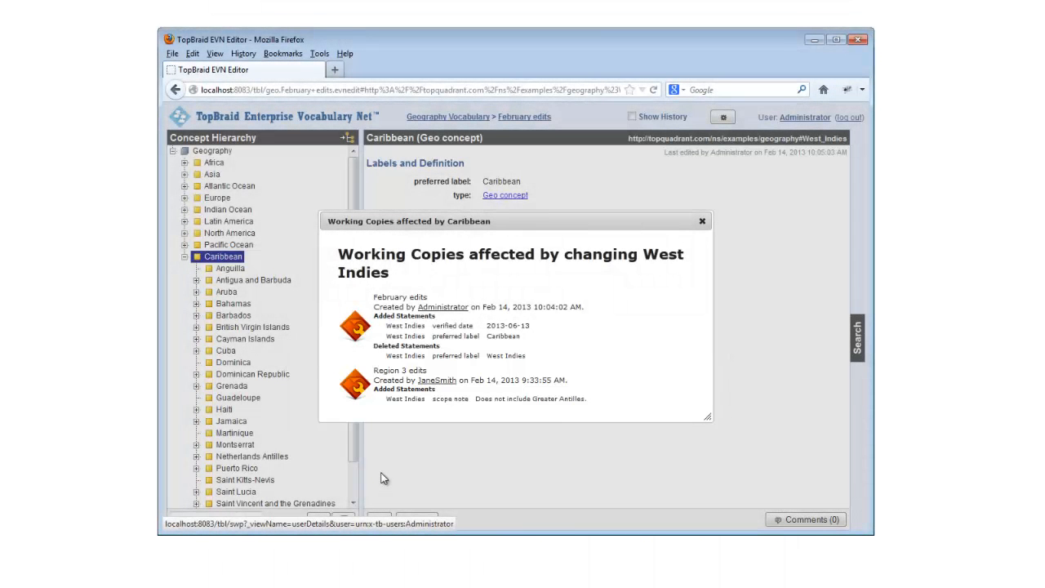
key(Escape)
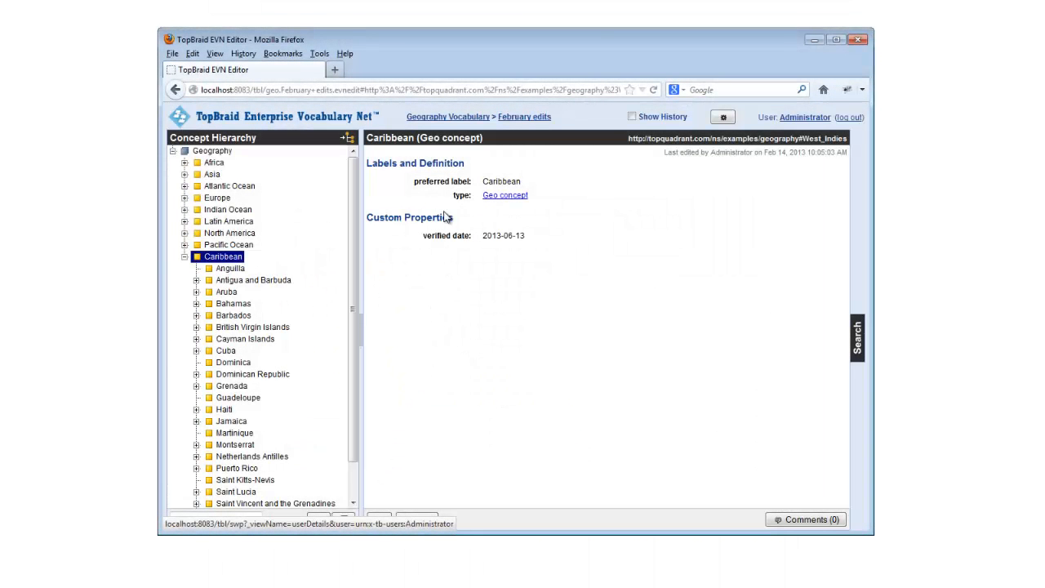
Open the production version of the Geography Vocabulary and view its West Indies concept.
click(438, 117)
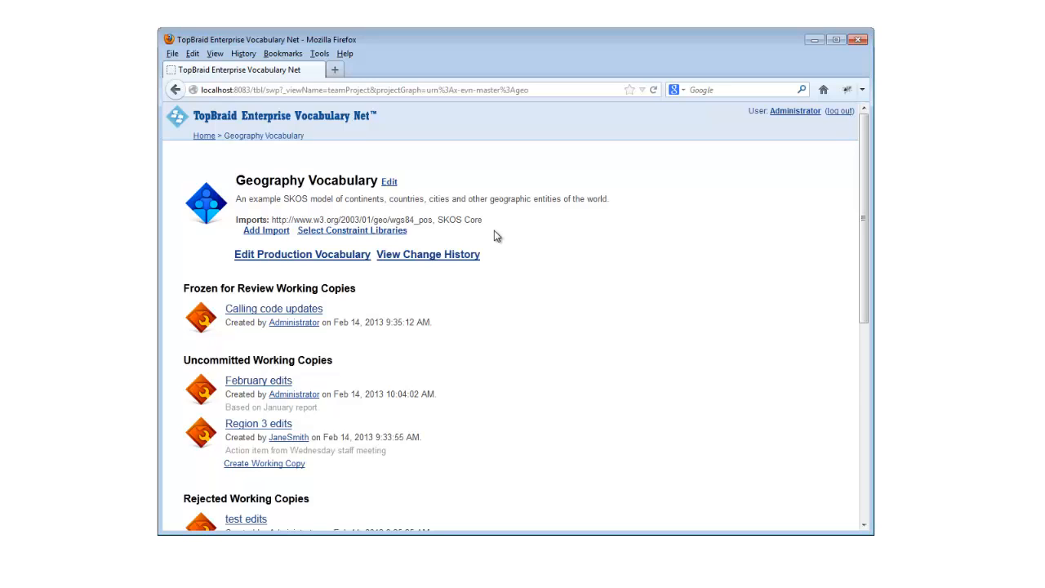
click(325, 256)
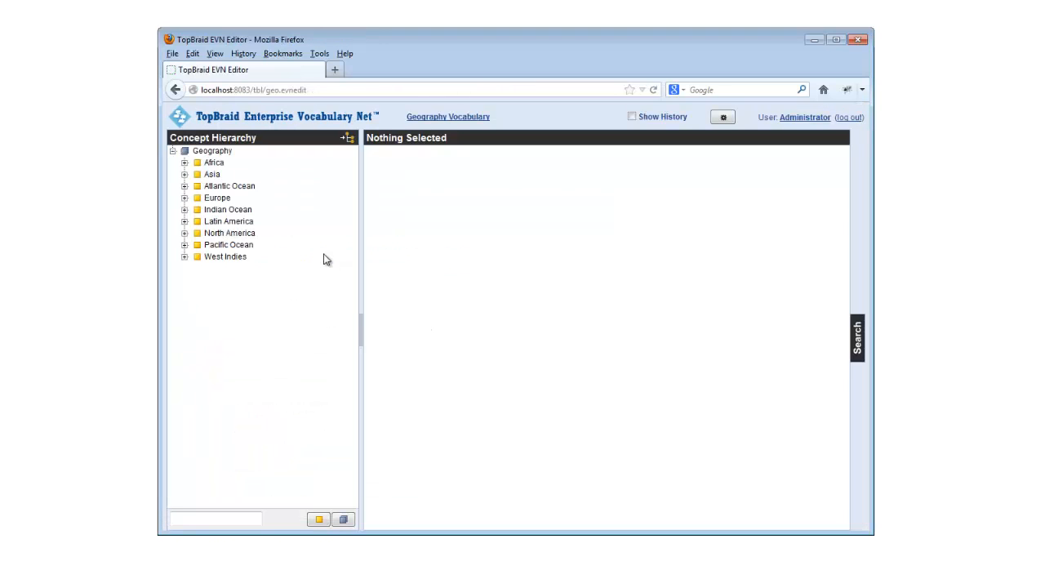
click(232, 259)
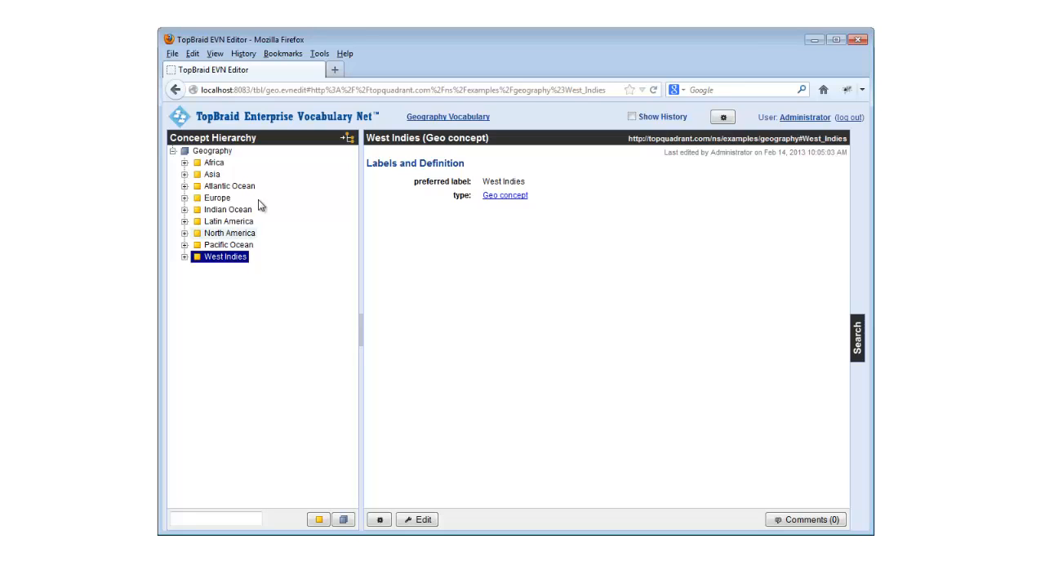
Return to the February edits working copy of the Geography Vocabulary and freeze it for review.
click(434, 118)
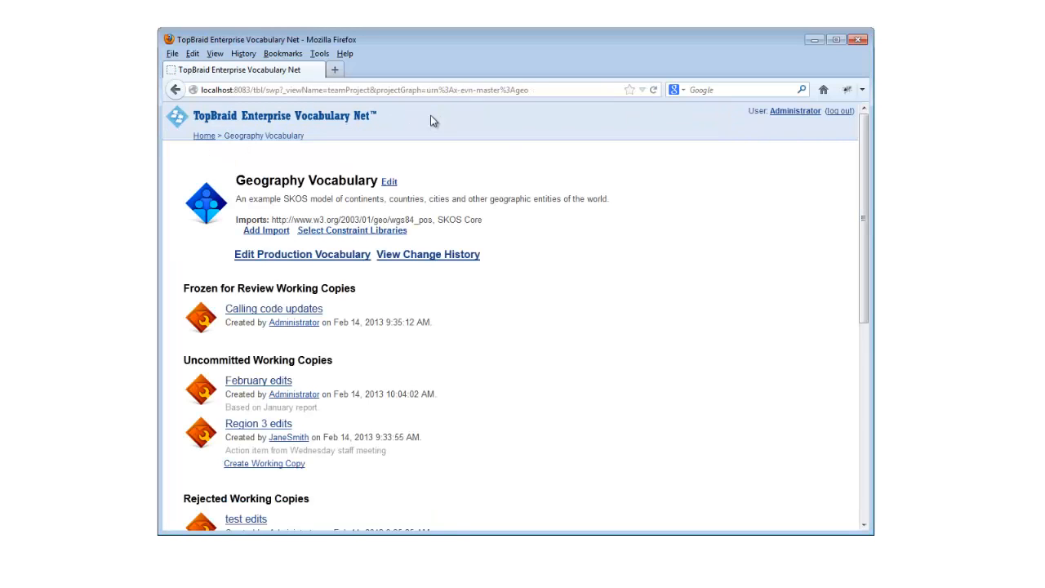
click(288, 383)
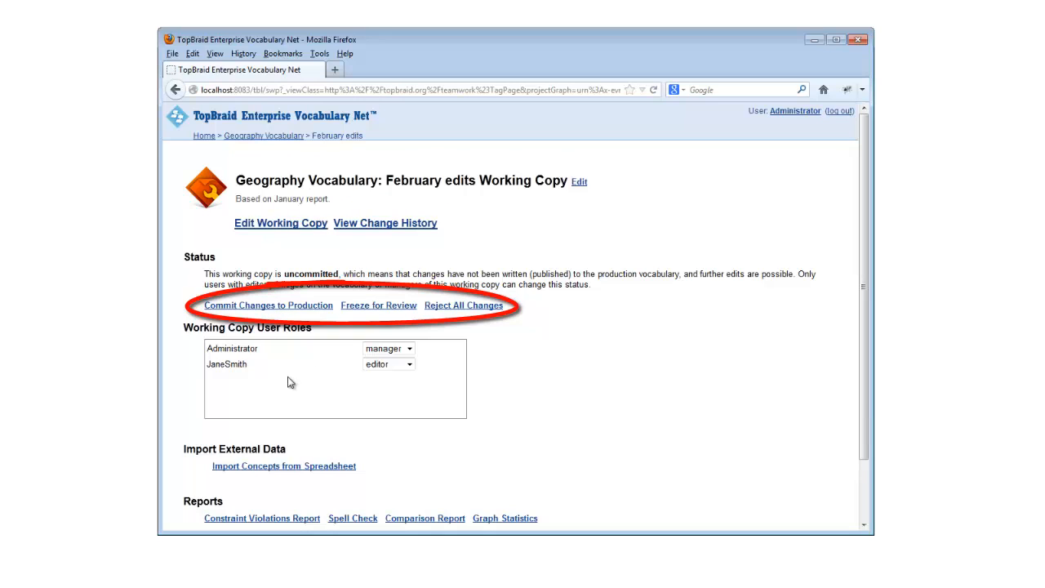
click(357, 305)
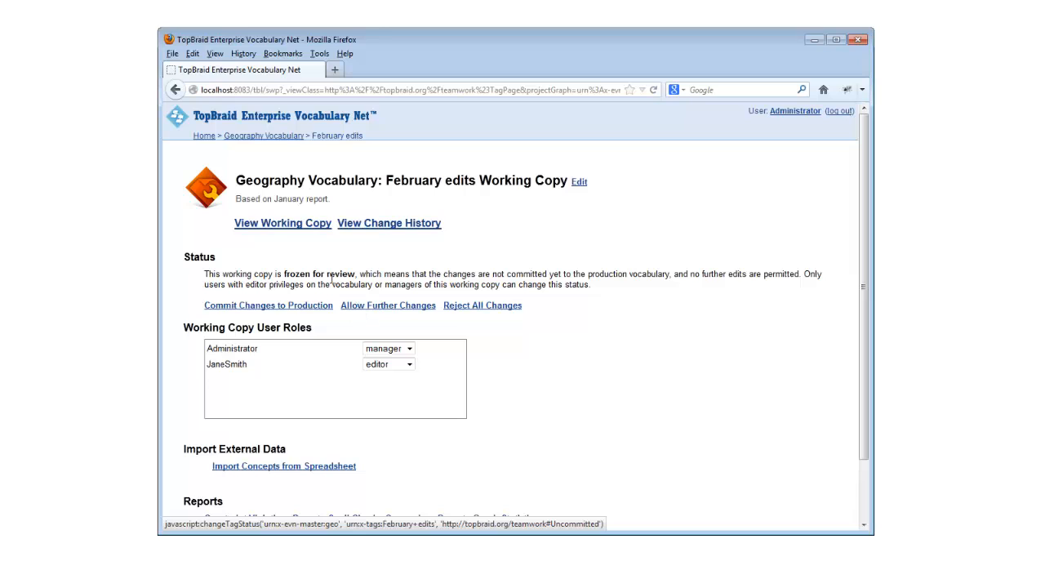
View the frozen February edits working copy, expand the Caribbean concept and select Anguilla.
click(280, 226)
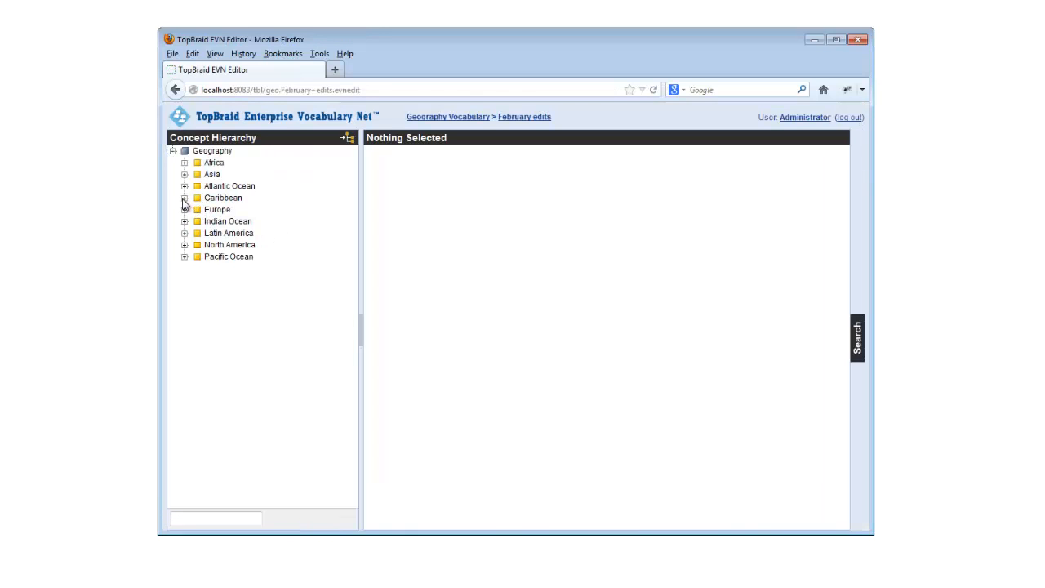
click(184, 198)
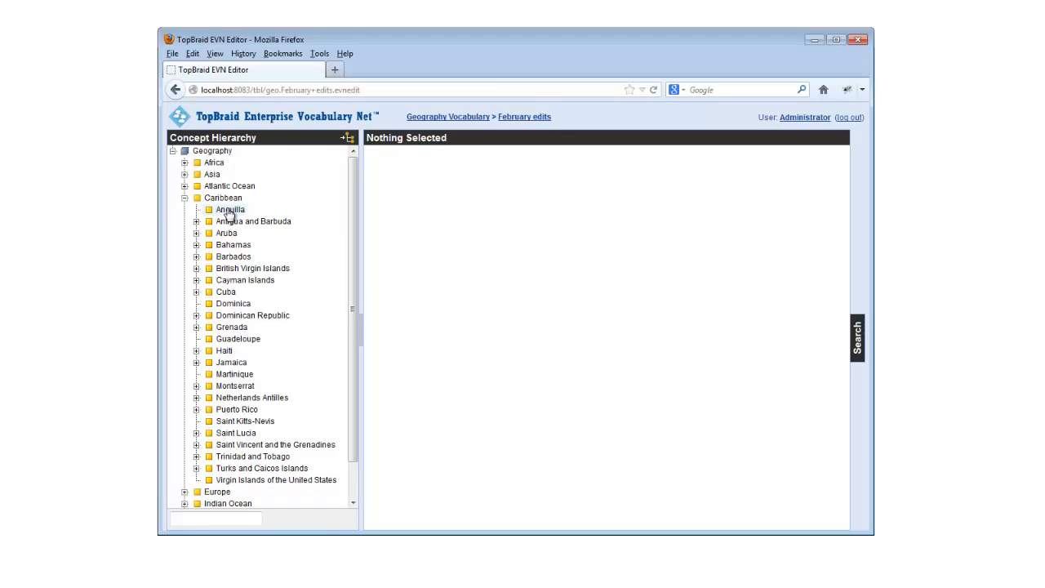
click(229, 210)
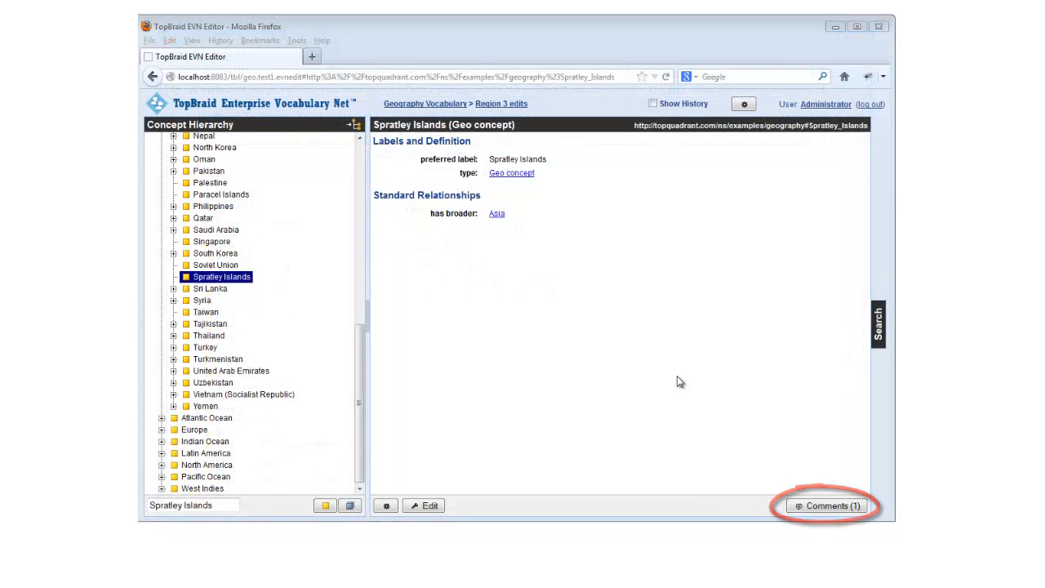
Add the comment "I'll tell him that we'll have to incorporate those into next month's changes." to Spratley Islands and review its comments.
click(807, 506)
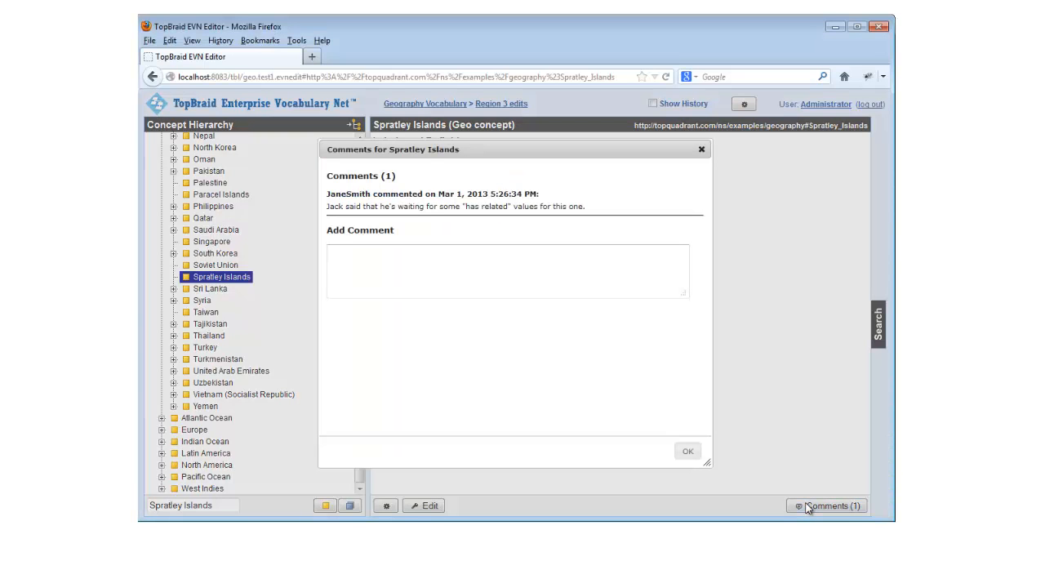
text(I'll tell him that we'll have to incorporate tho)
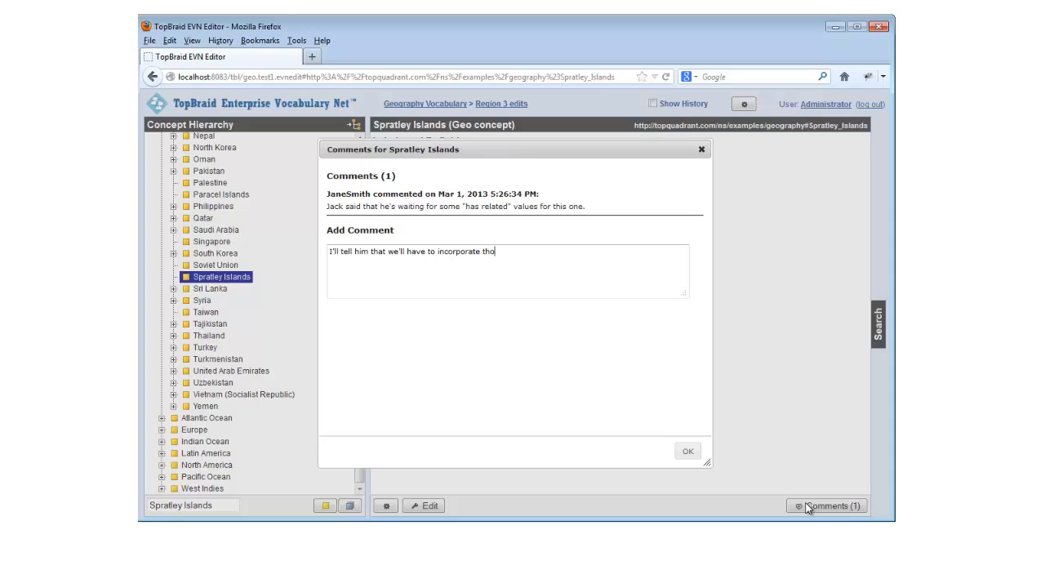
text(se into next month's changtes)
key(BackSpace)
key(BackSpace)
key(BackSpace)
text(es.)
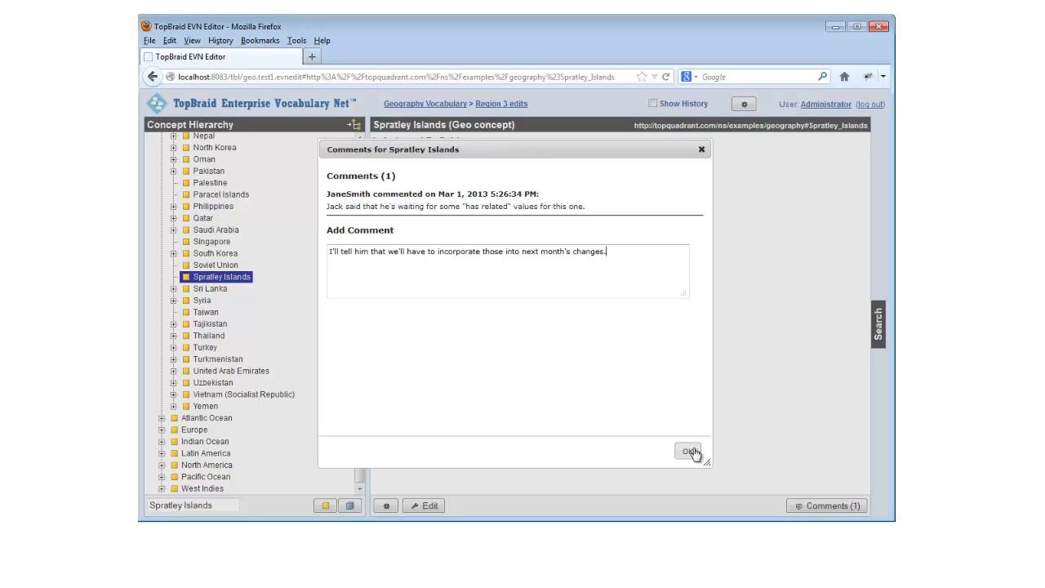
click(690, 452)
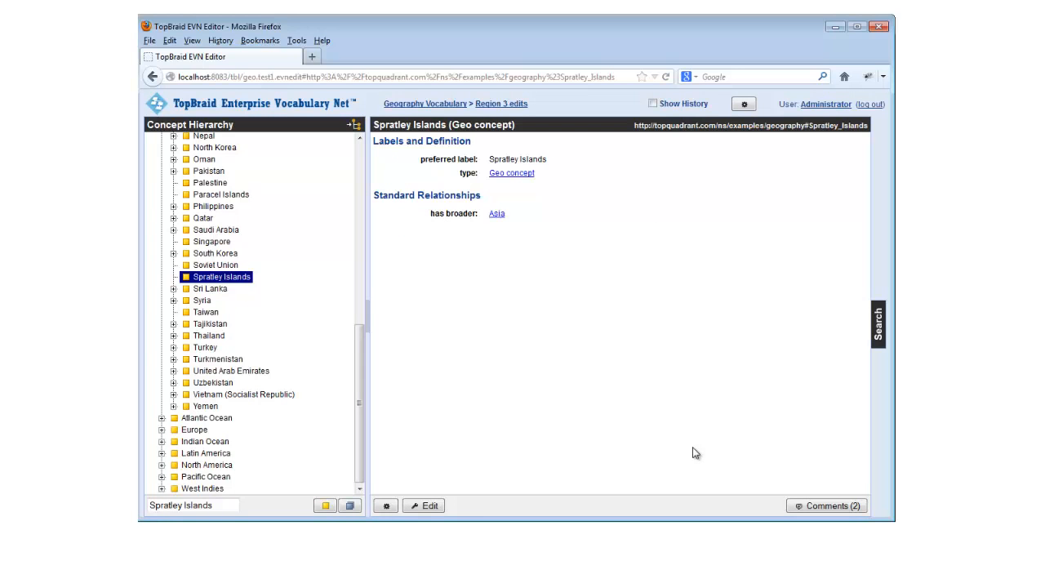
click(812, 507)
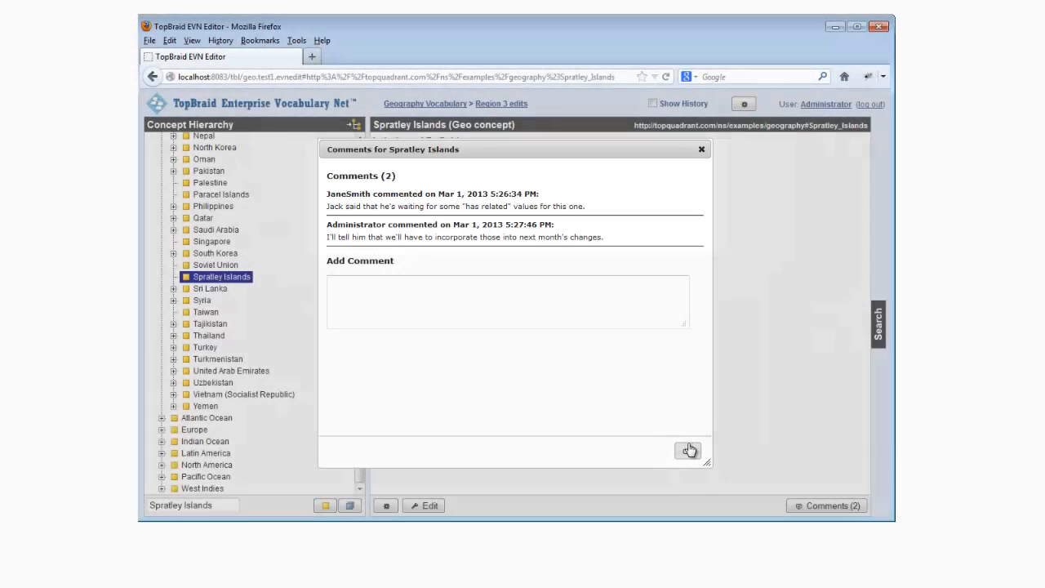
click(689, 450)
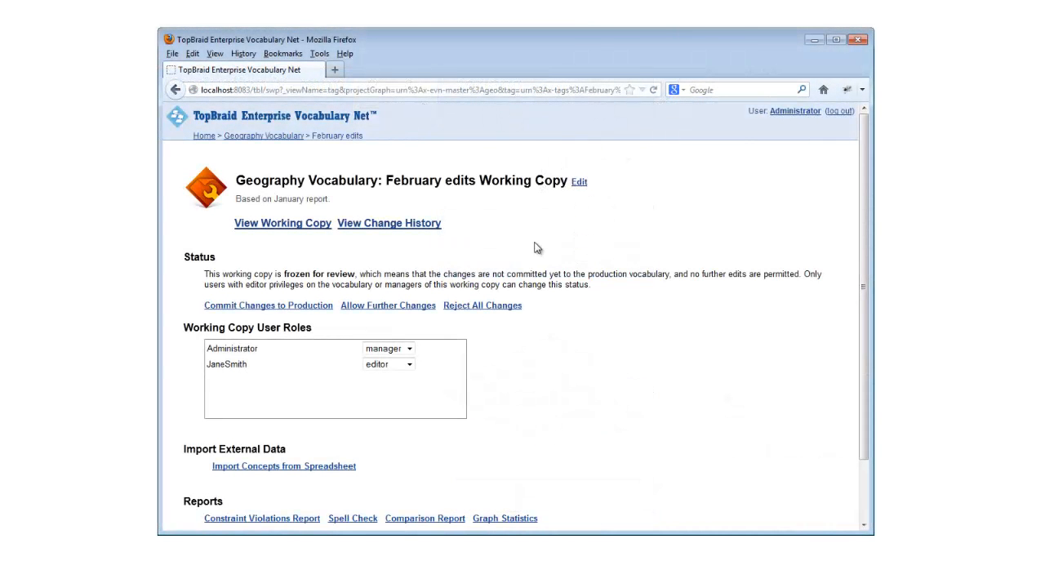
Examine the comparison report of the February edits working copy against production and return to the working copy's page.
click(453, 520)
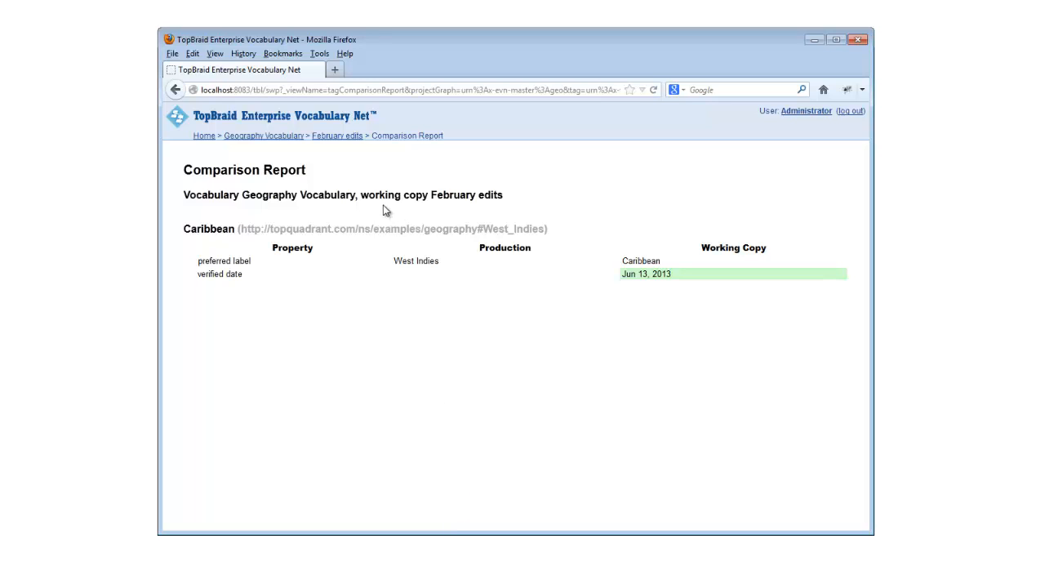
click(349, 140)
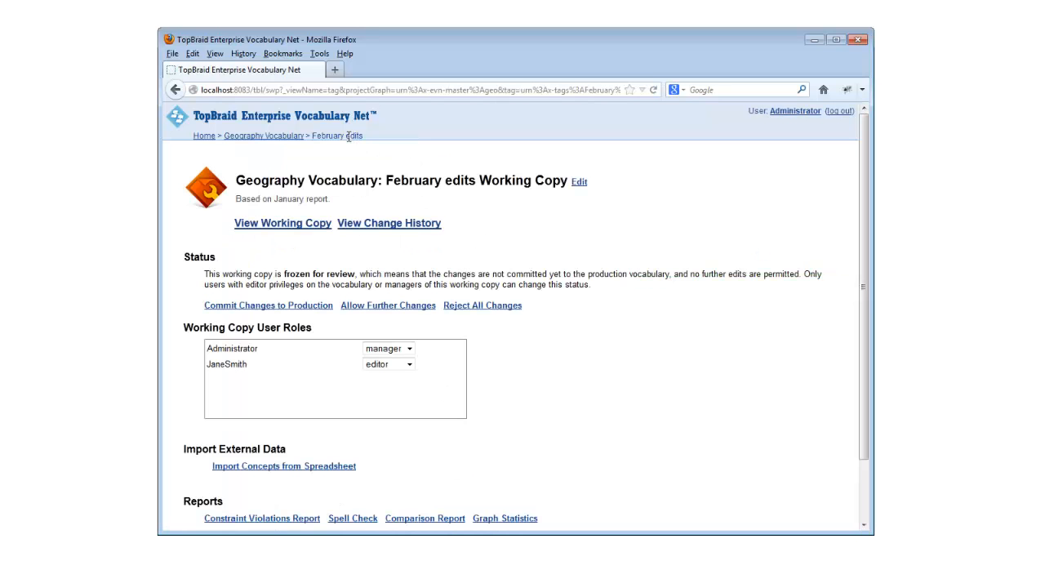
Search the February edits change history without filters and view the details of the listed change.
click(359, 225)
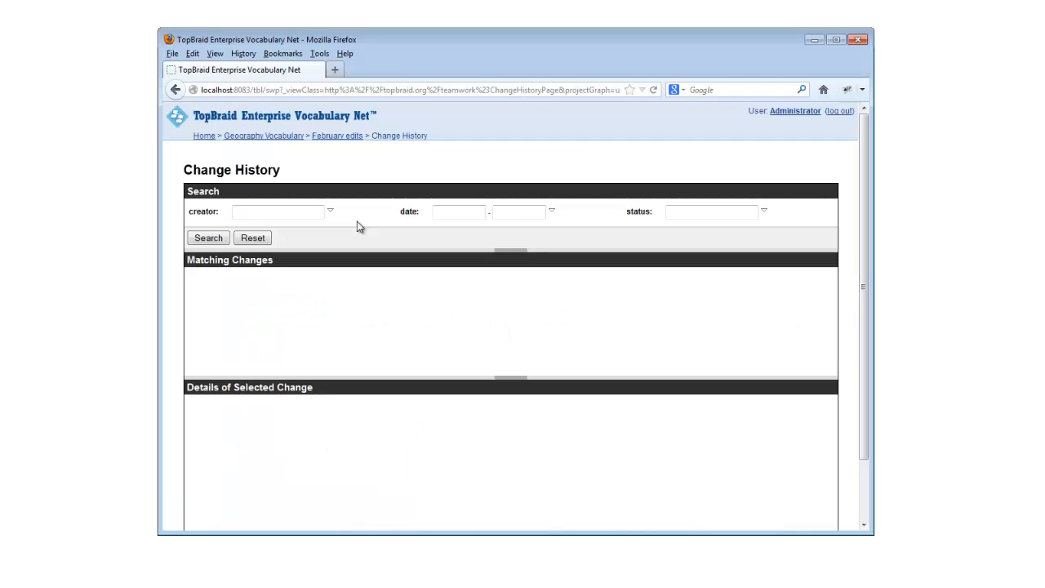
click(217, 238)
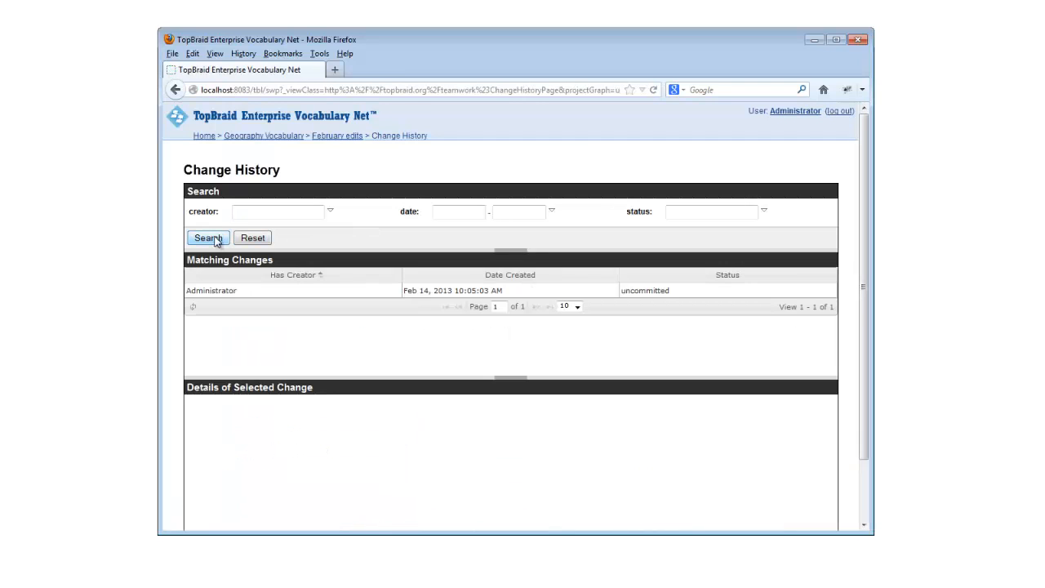
click(216, 292)
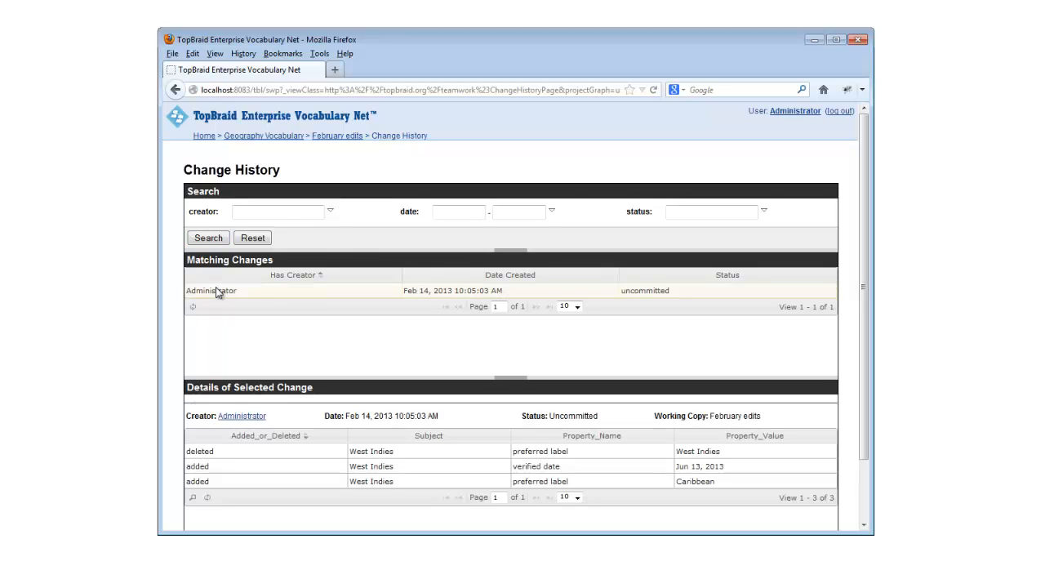
Reject all changes of the February edits working copy and review the Geography Vocabulary's list of rejected working copies.
click(326, 135)
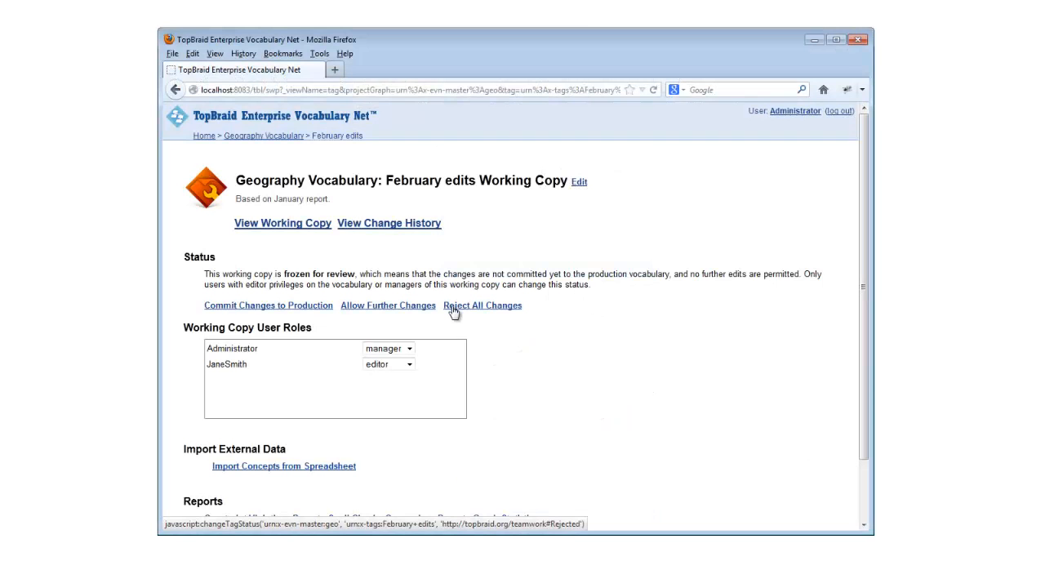
click(453, 308)
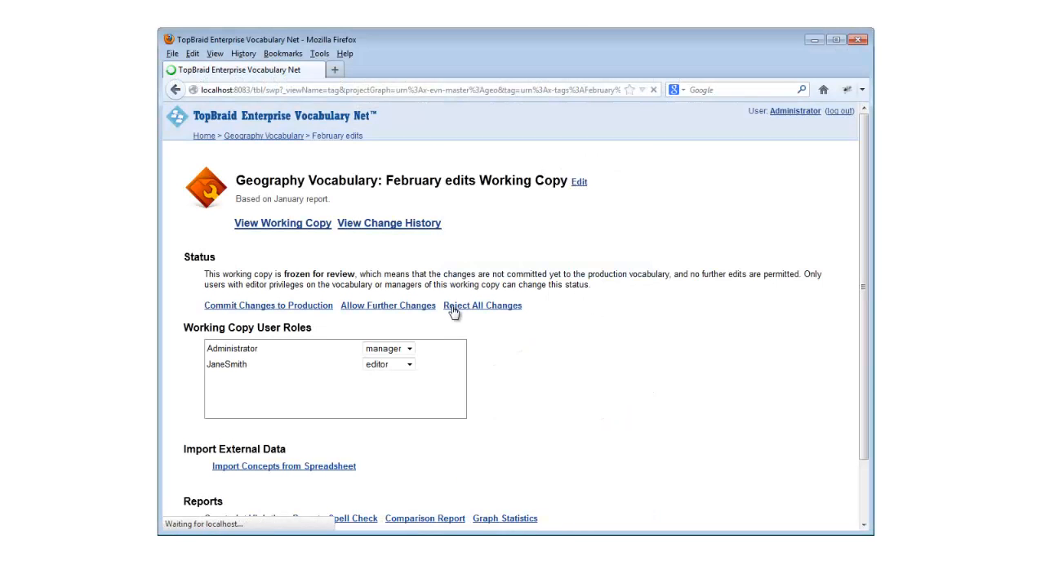
click(292, 137)
scroll(352, 256, down, 1)
scroll(352, 256, down, 3)
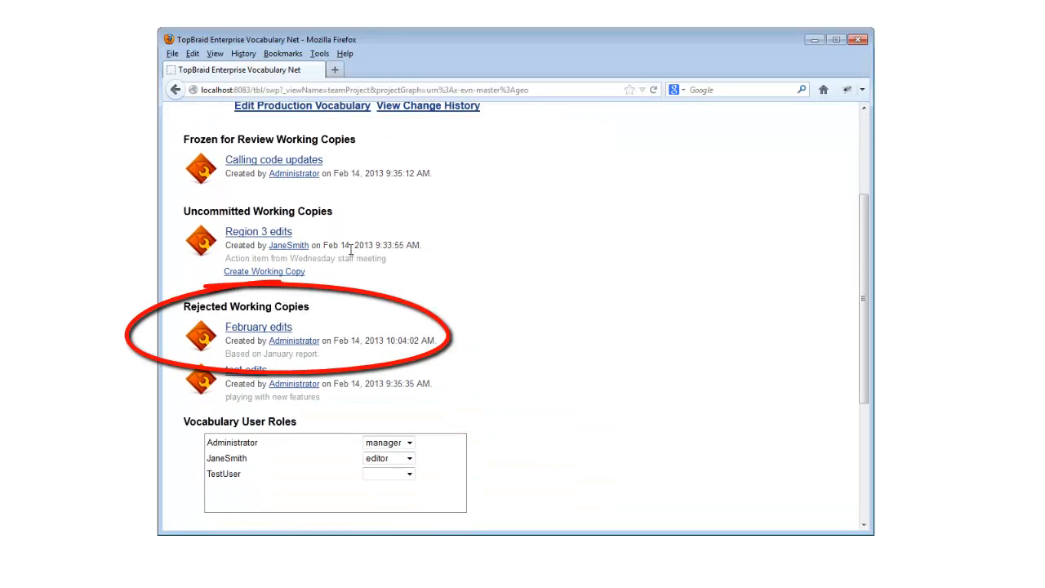
Allow further changes on the rejected February edits working copy and commit all its changes to the production vocabulary.
click(263, 334)
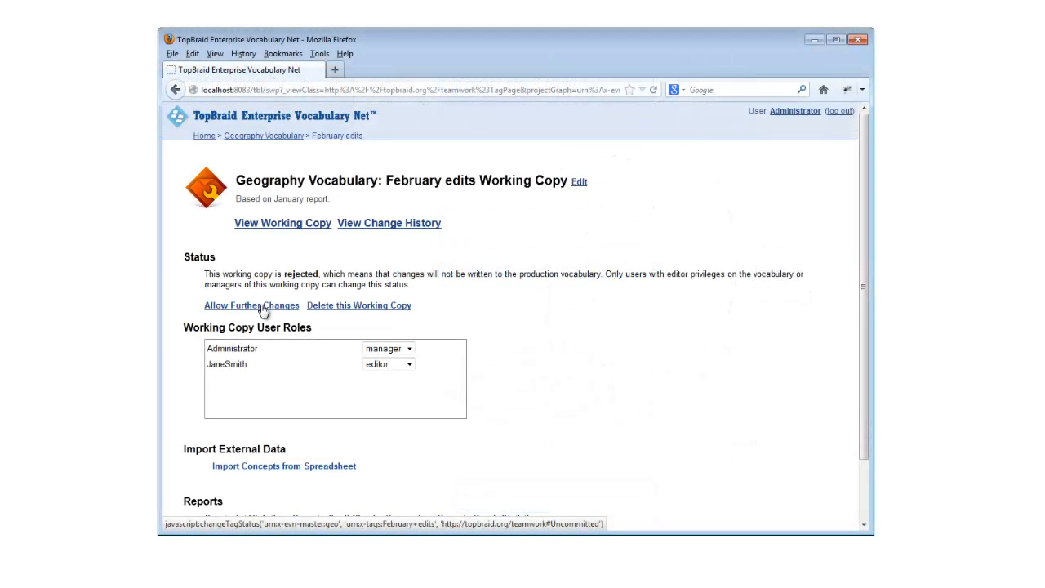
click(261, 308)
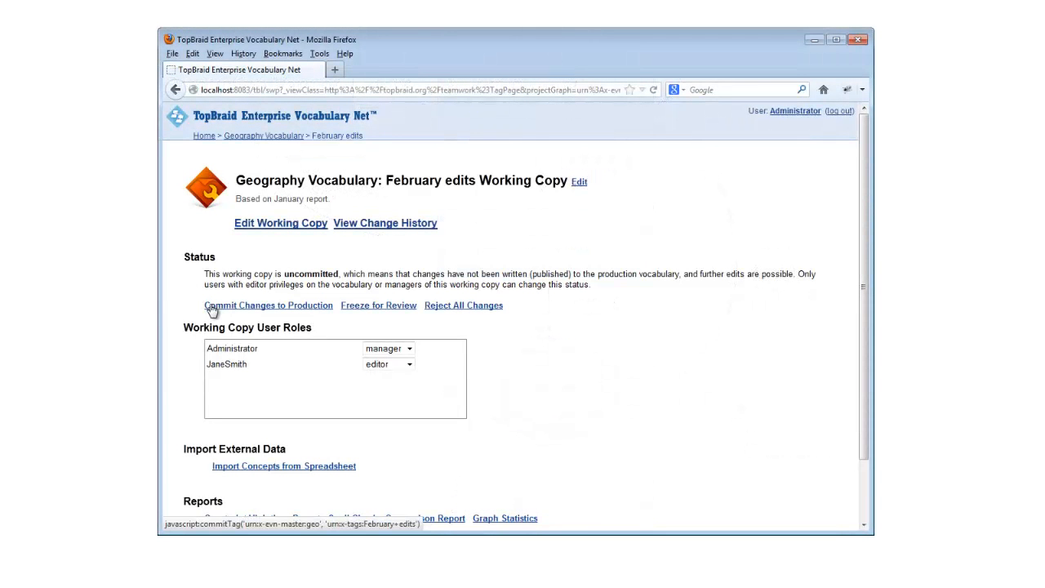
click(211, 307)
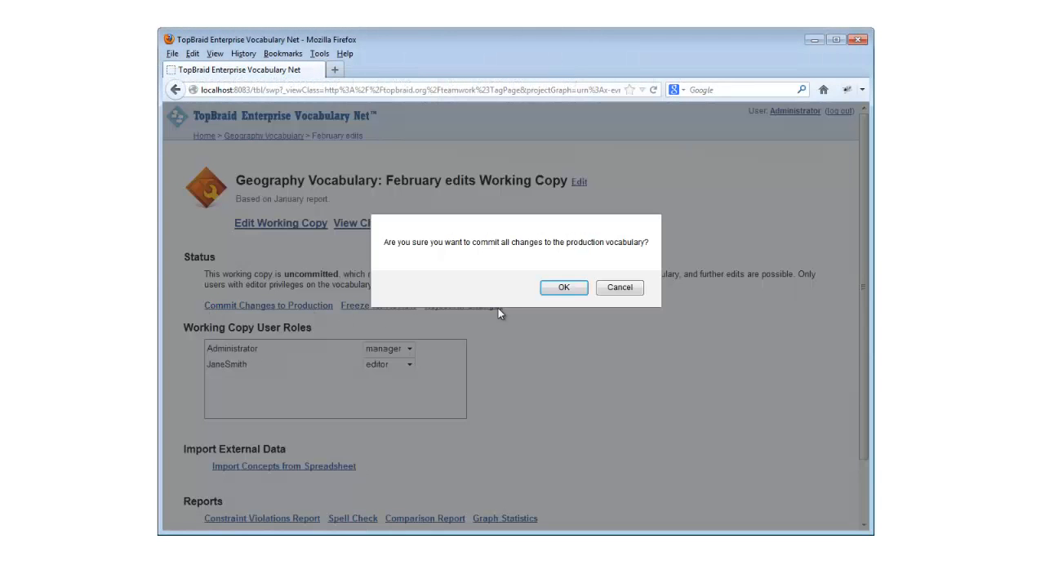
click(561, 288)
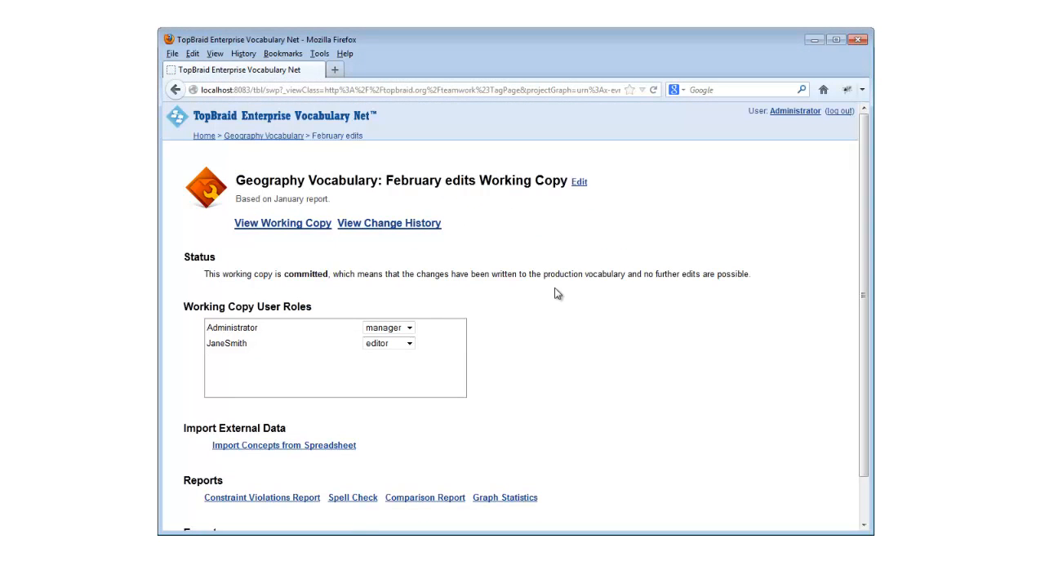
Return to the Geography Vocabulary page and open the production vocabulary to inspect the committed edits.
click(276, 140)
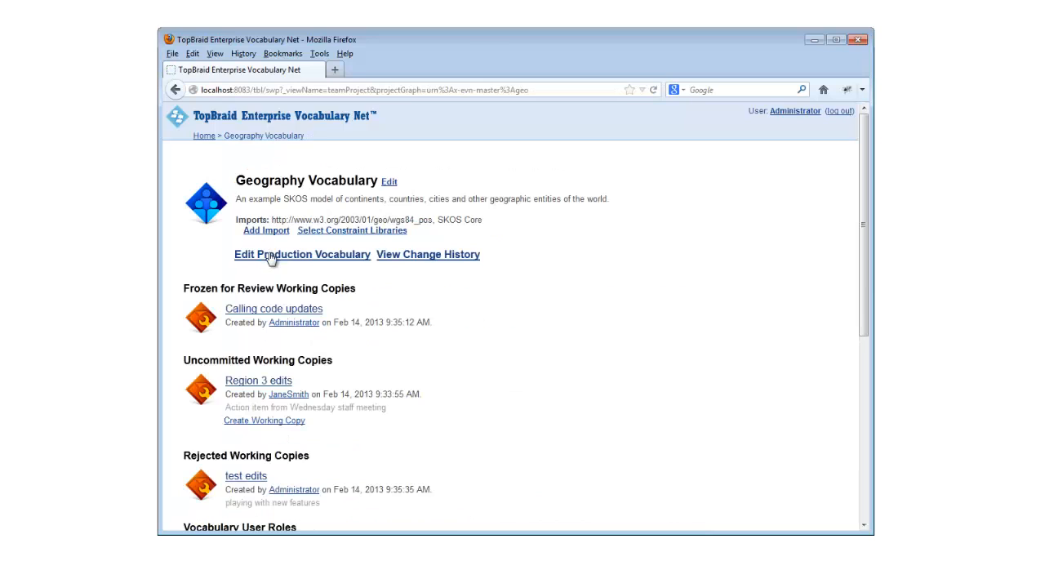
click(271, 255)
click(225, 199)
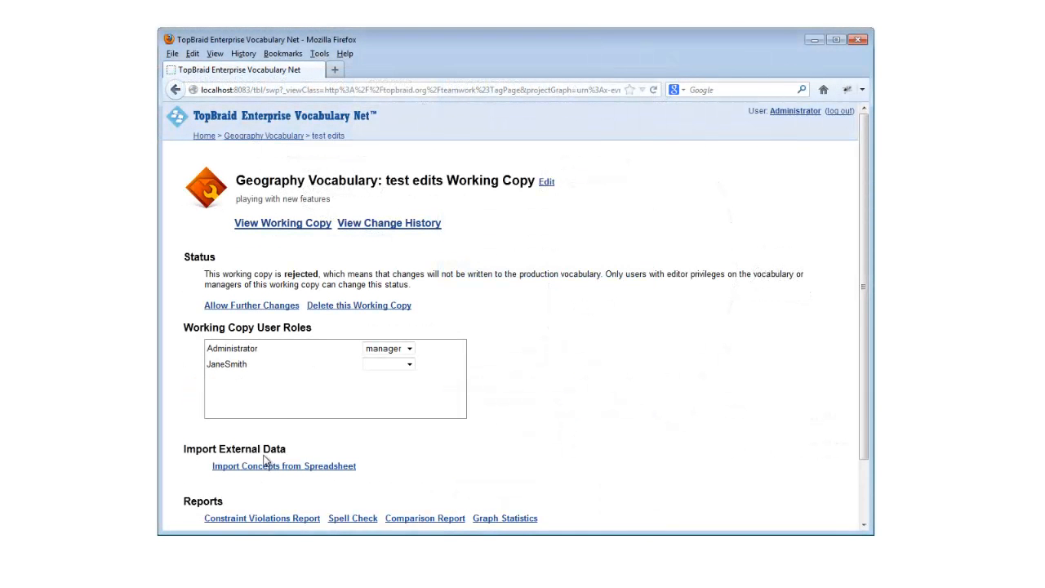
Delete the rejected test edits working copy together with all its associated changes in the change history.
click(328, 307)
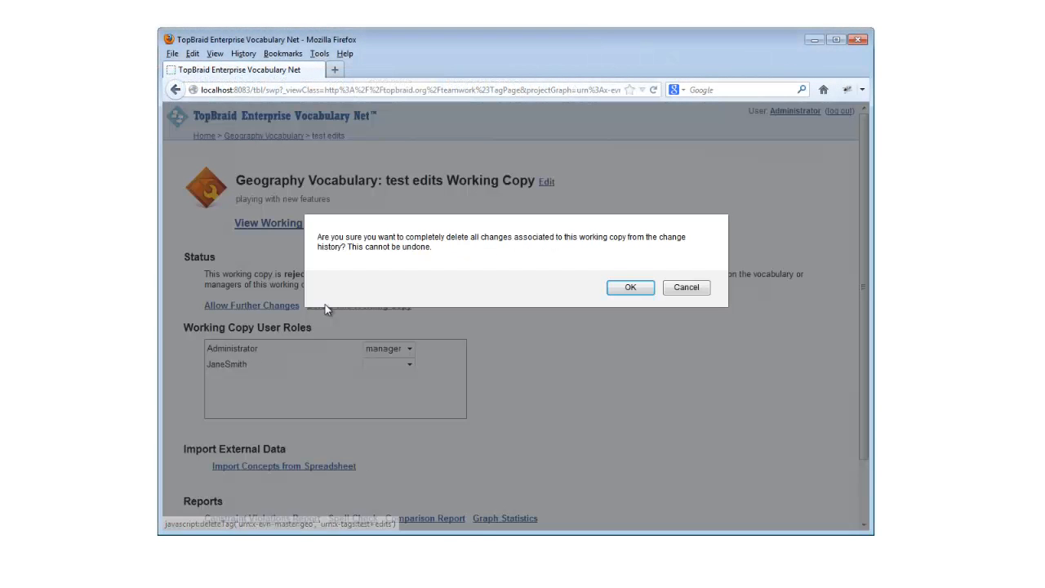
click(627, 291)
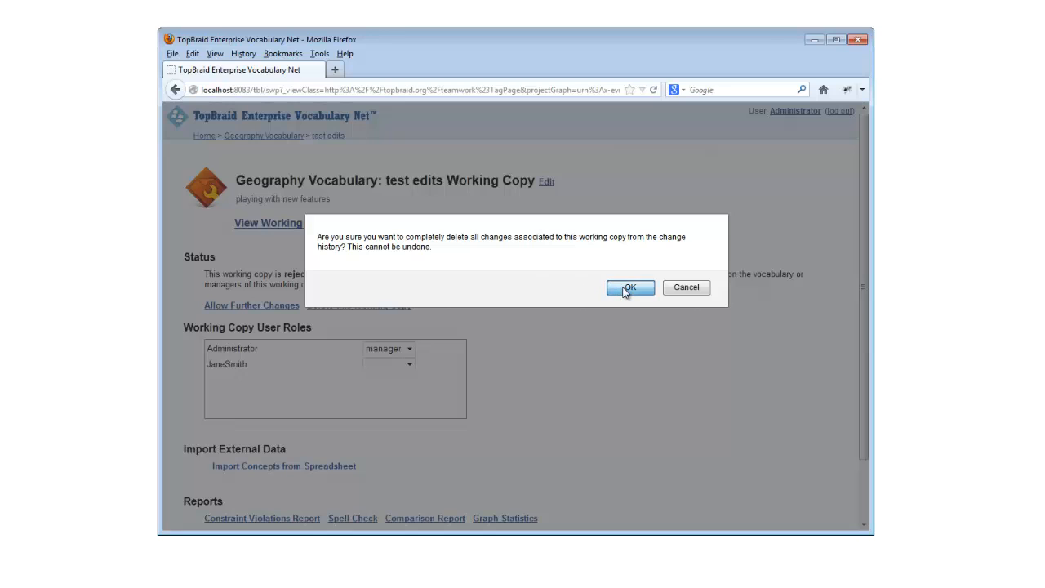